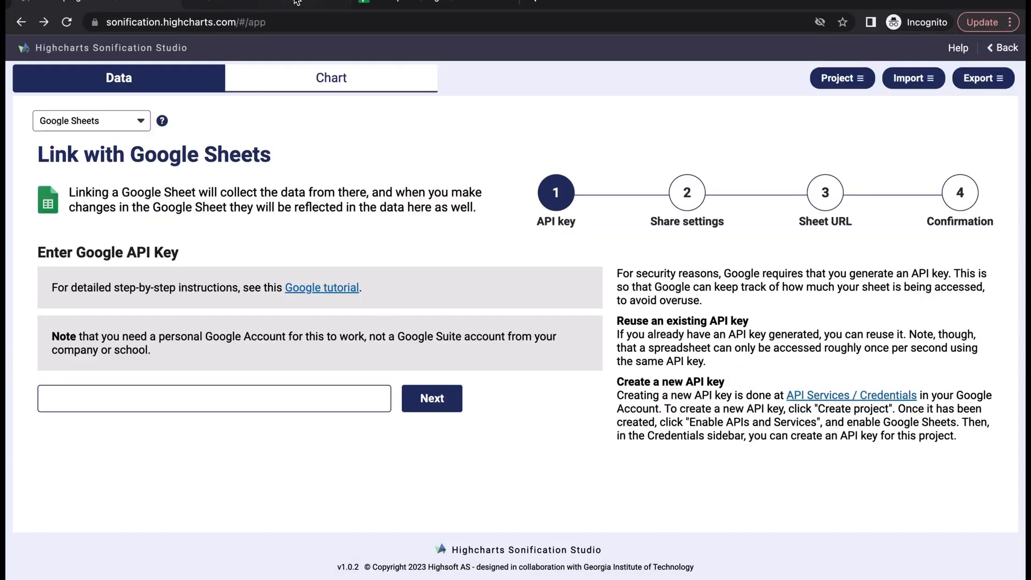
# Step: Switch to the Google Cloud credentials page and create a new project with the suggested name and no organization
pyautogui.click(296, 3)
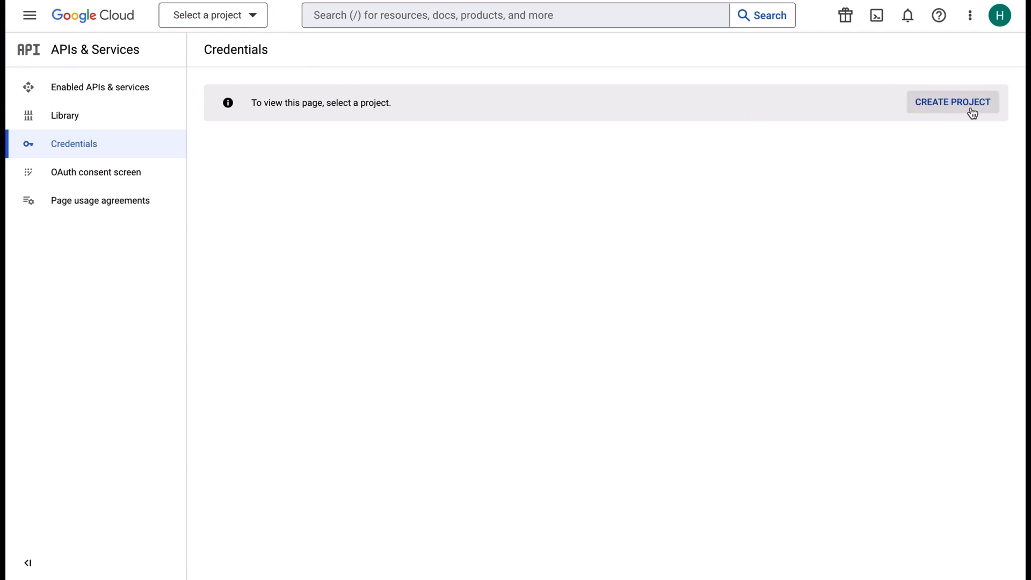
pyautogui.click(932, 101)
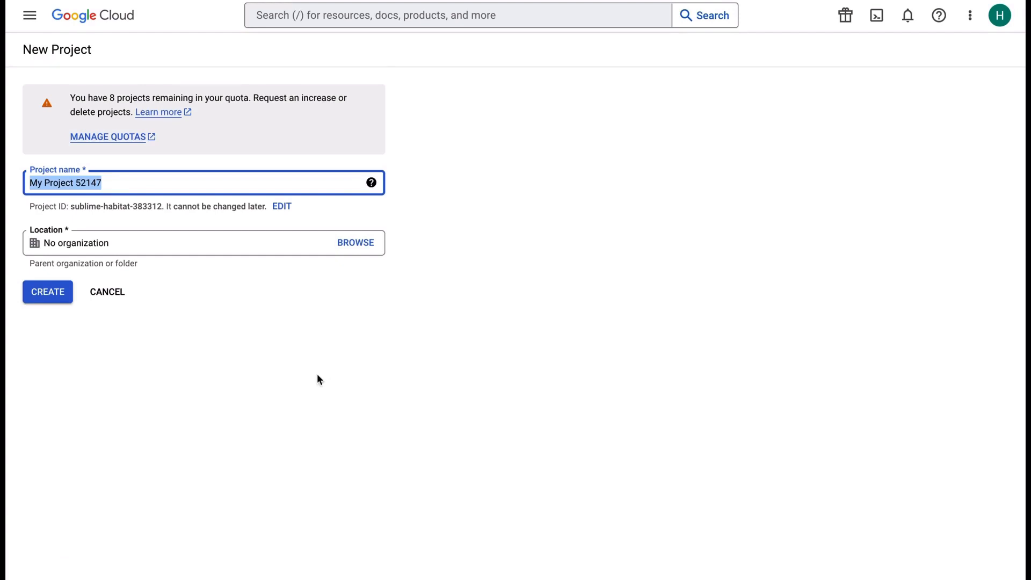
pyautogui.click(51, 297)
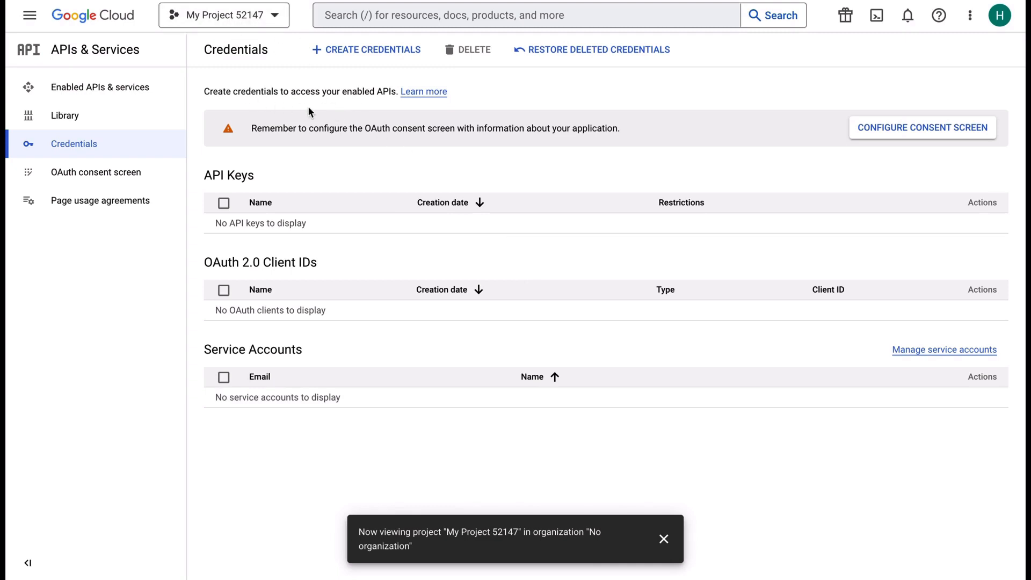
# Step: Create an API key credential for the new project and copy the generated key
pyautogui.click(121, 153)
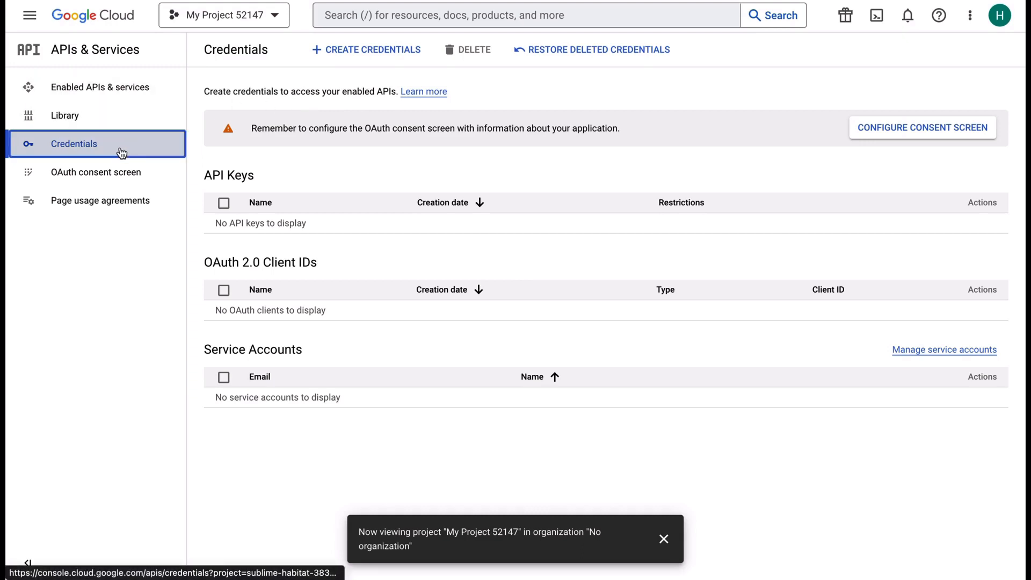
pyautogui.click(382, 54)
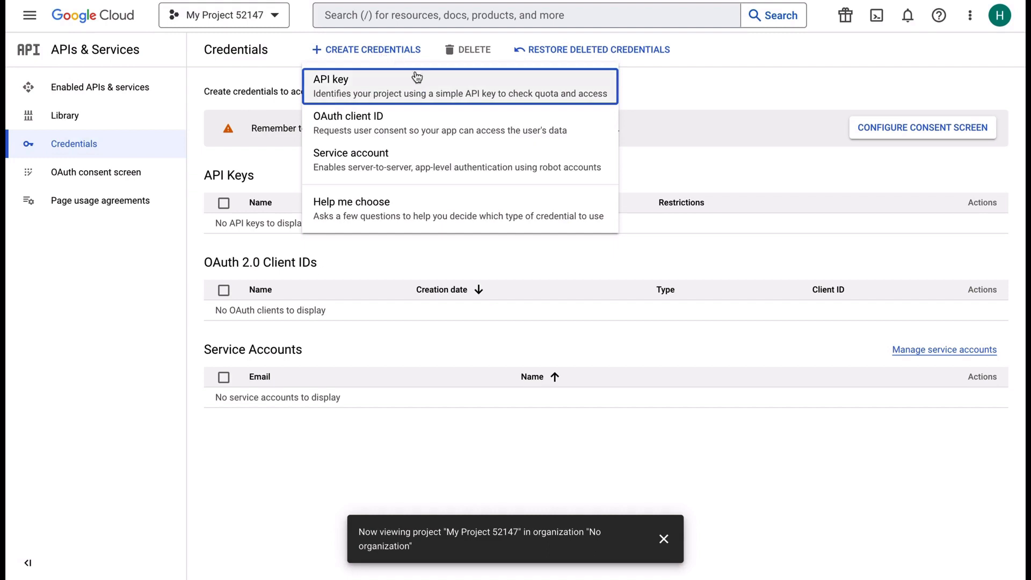
pyautogui.click(440, 94)
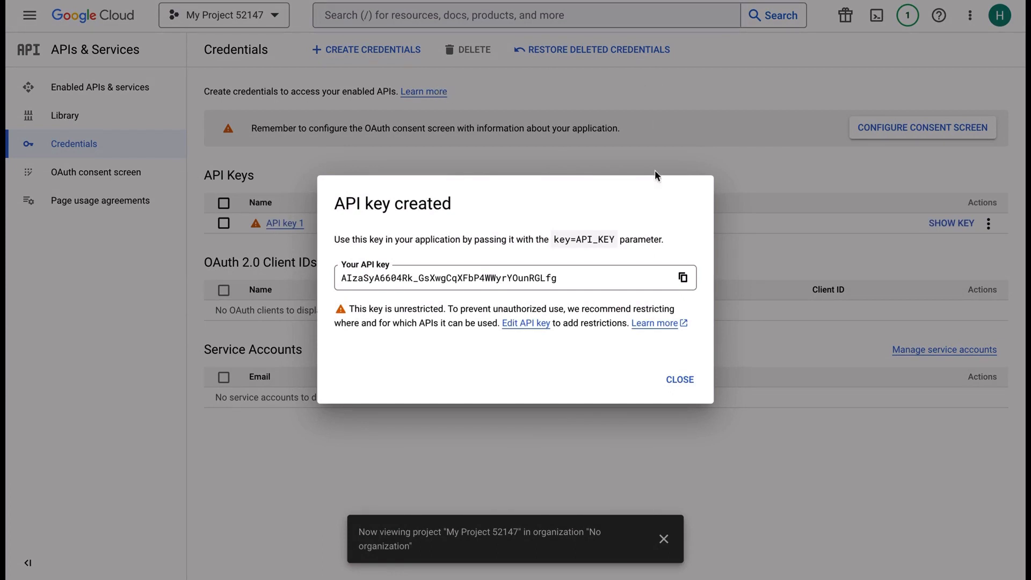
pyautogui.click(683, 277)
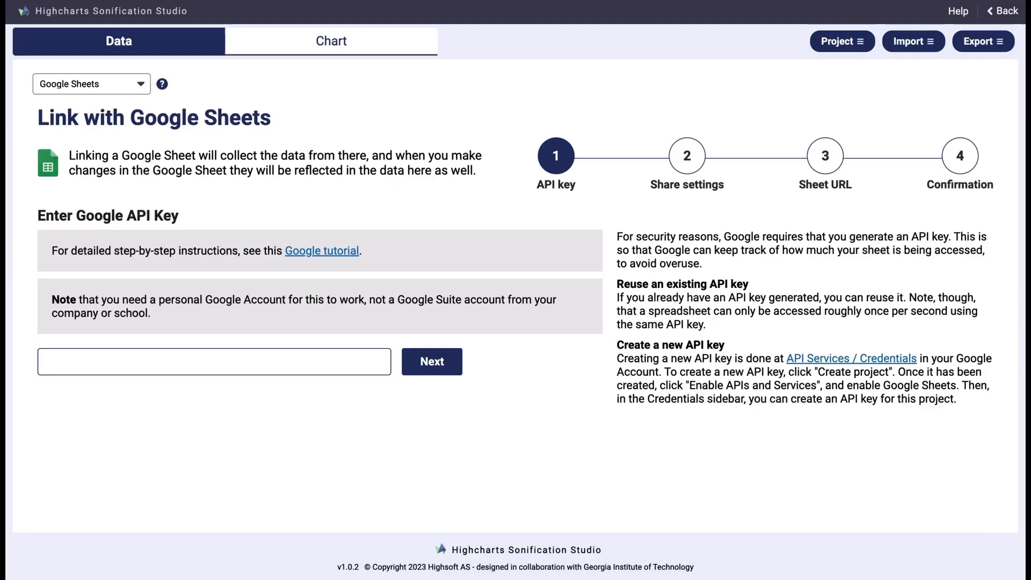
# Step: Paste the copied API key into the Google API Key field in Highcharts Sonification Studio
pyautogui.click(191, 363)
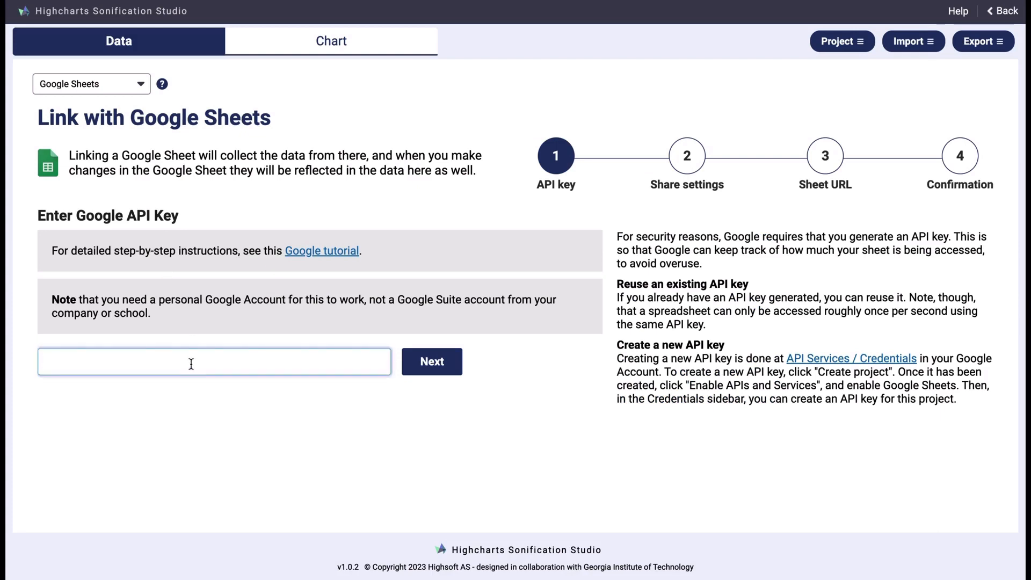
pyautogui.hotkey('ctrl', 'v')
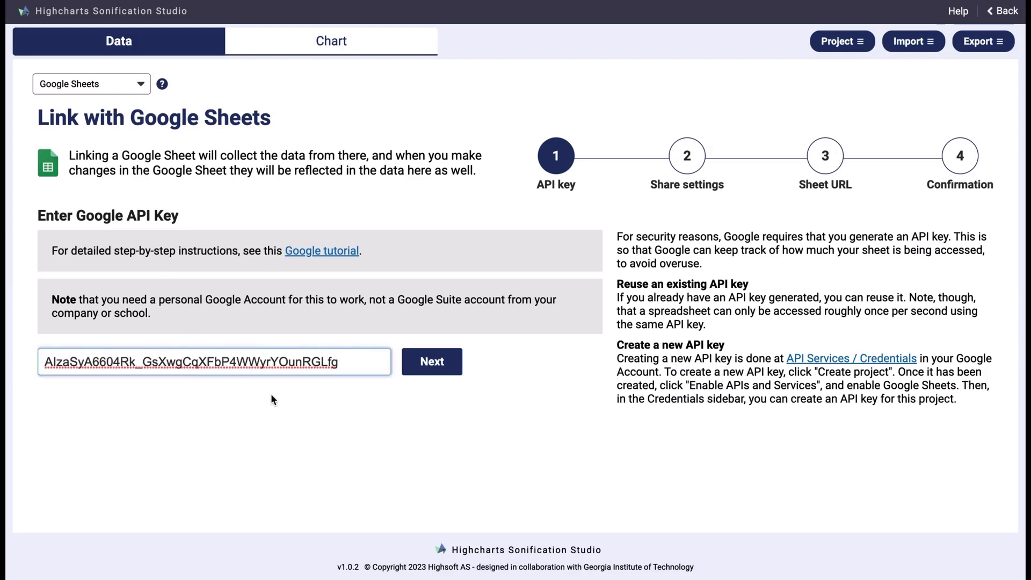
pyautogui.click(337, 414)
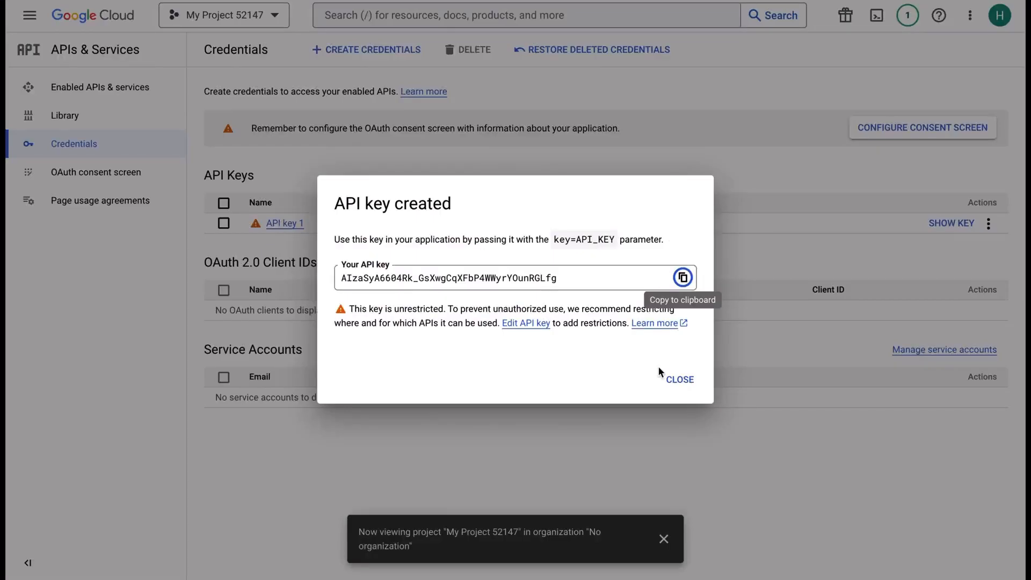
# Step: Back in Google Cloud, dismiss the created-key notice and enable the Google Sheets API from the API Library
pyautogui.click(693, 389)
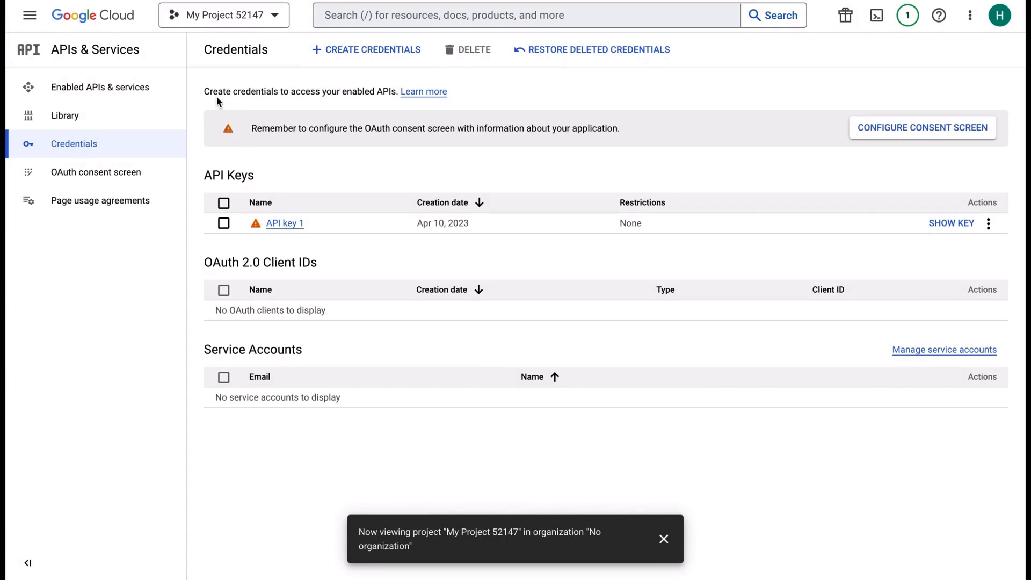
pyautogui.click(109, 119)
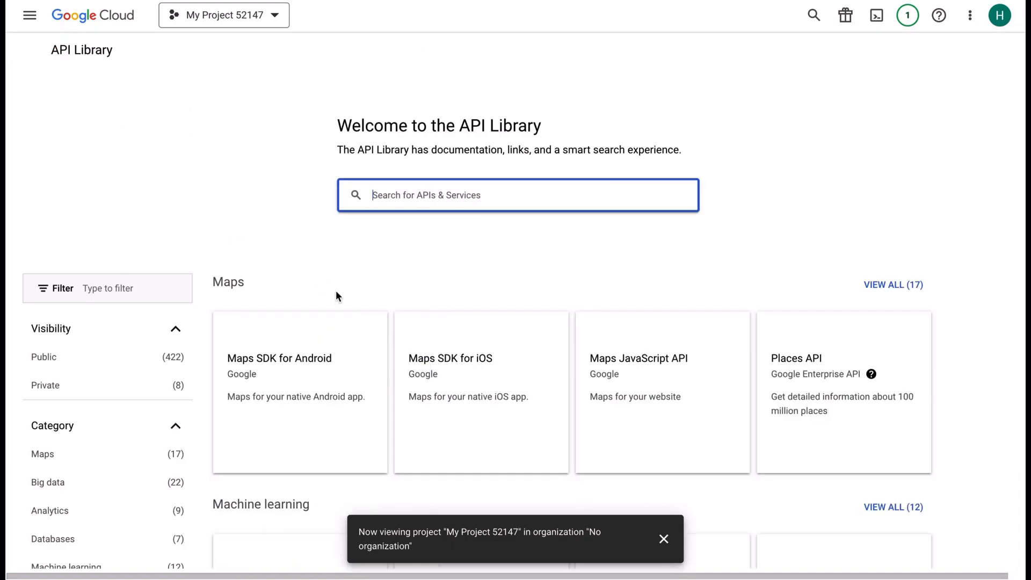
pyautogui.scroll(-10, 569, 189)
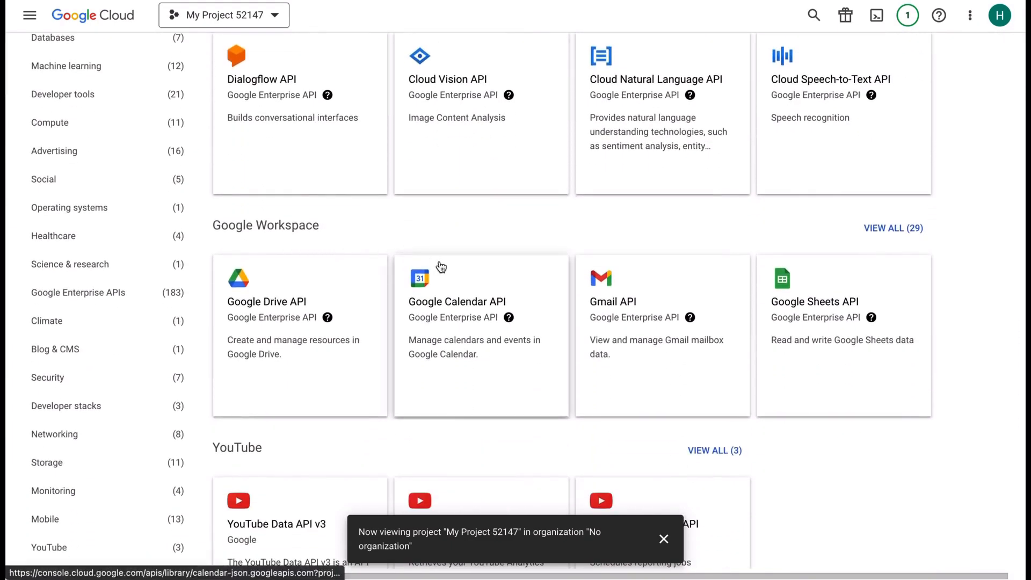
pyautogui.click(837, 315)
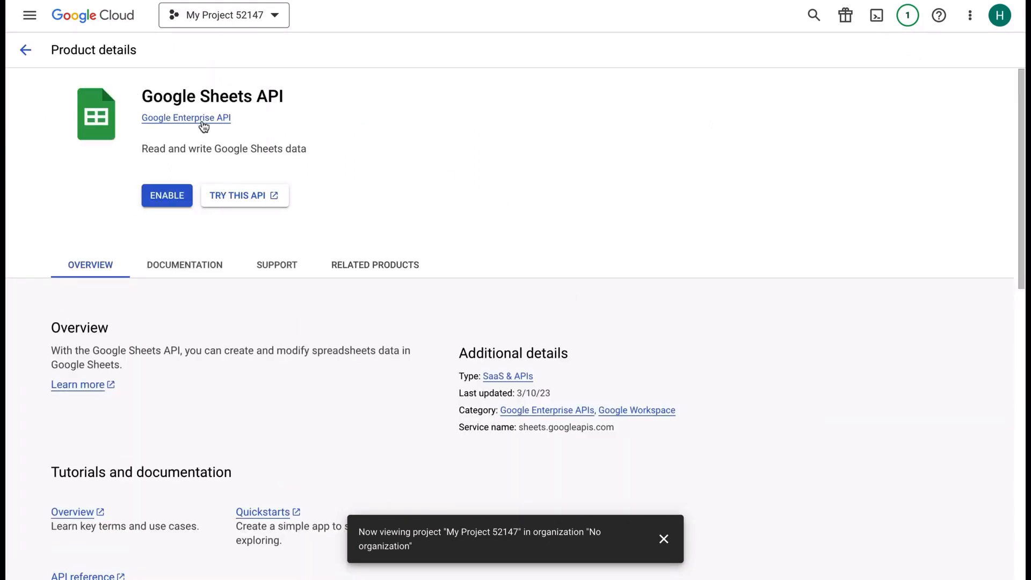
pyautogui.click(166, 200)
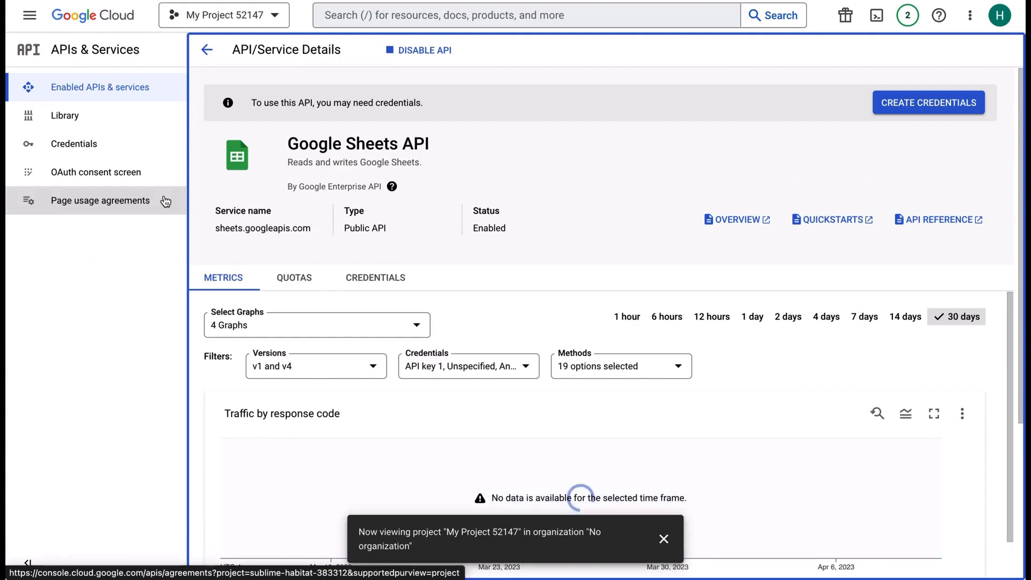
# Step: Return to Highcharts Sonification Studio and submit the API key to advance to the share settings stage
pyautogui.moveTo(215, 0)
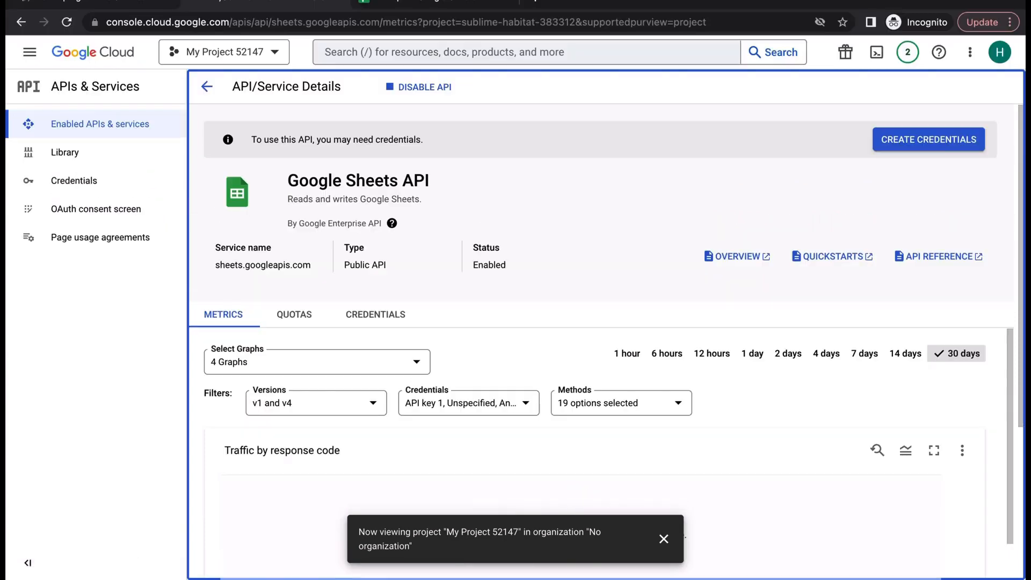
pyautogui.click(110, 1)
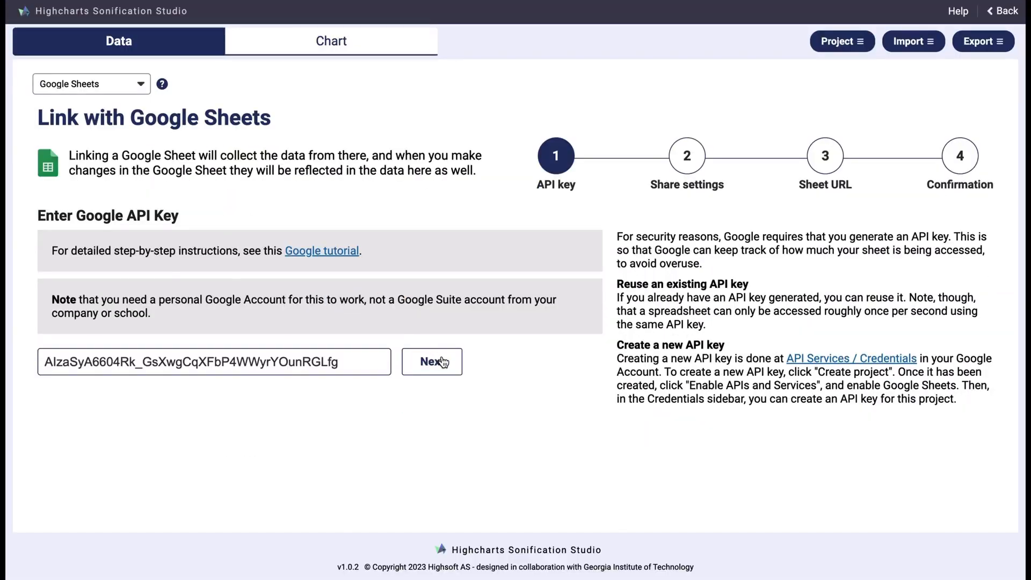
pyautogui.click(441, 358)
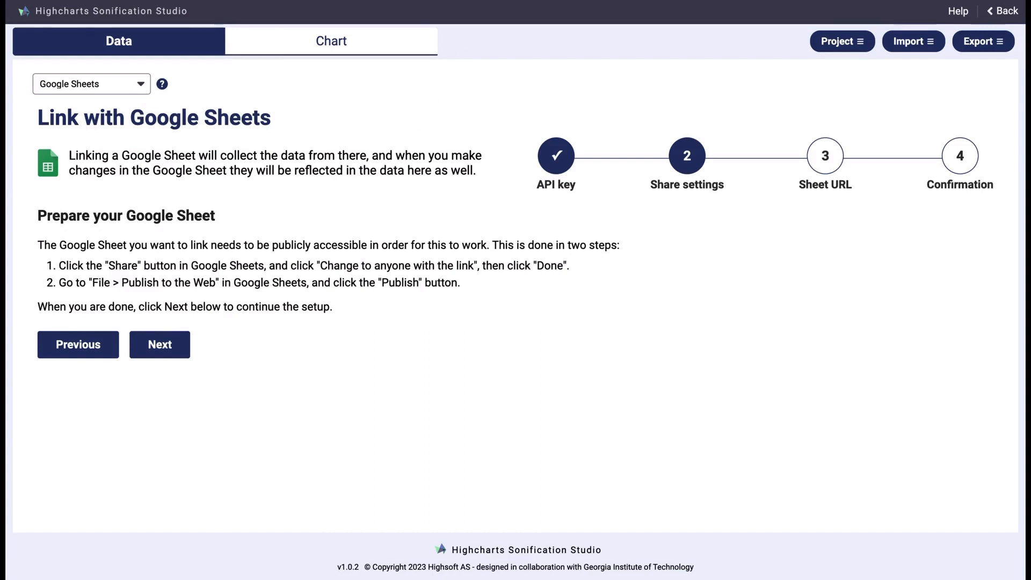
# Step: Switch to the Example spreadsheet in Google Sheets and publish the entire document to the web as a web page
pyautogui.click(391, 0)
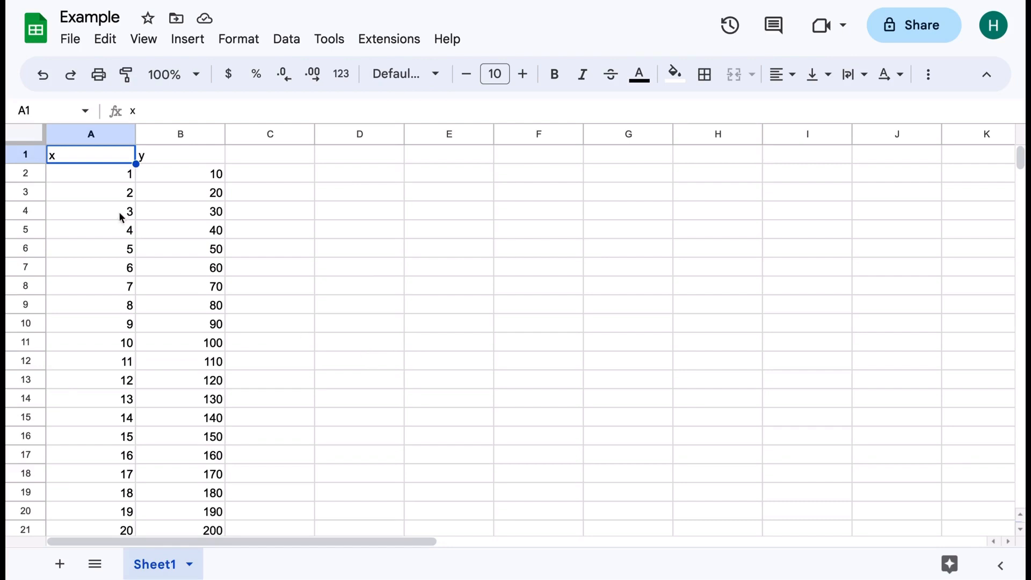
pyautogui.click(76, 46)
pyautogui.moveTo(230, 220)
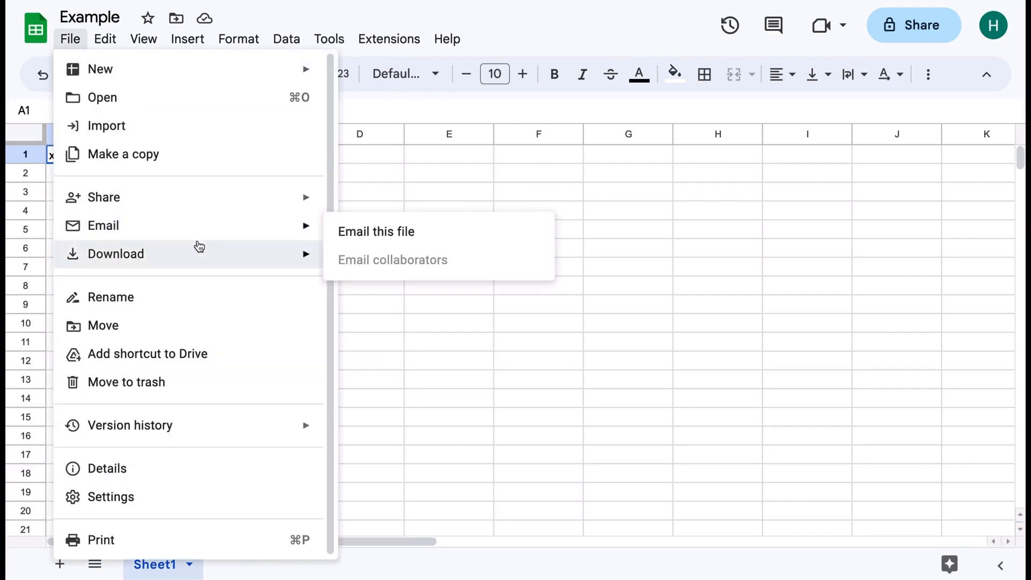
pyautogui.moveTo(253, 207)
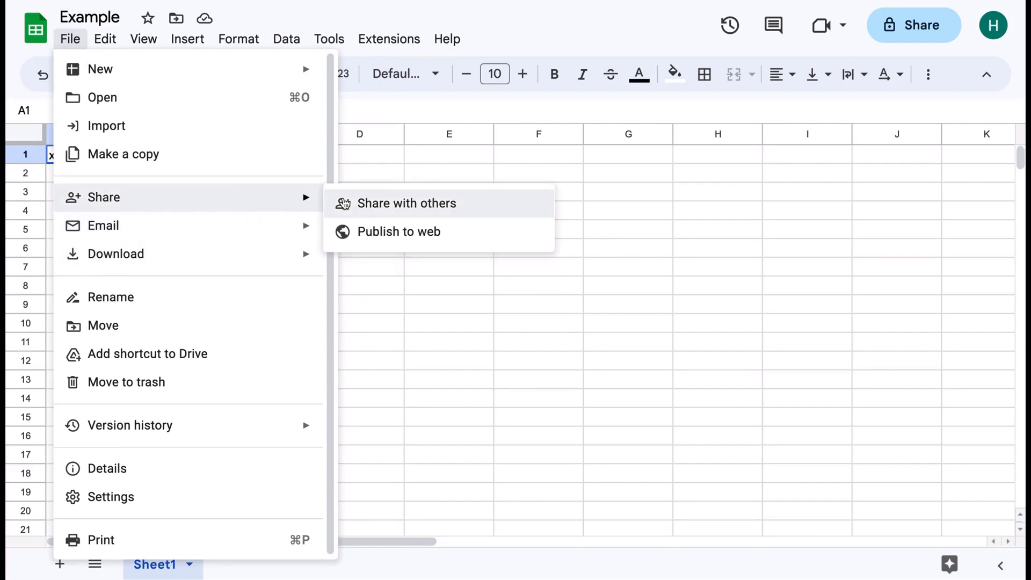
pyautogui.click(374, 230)
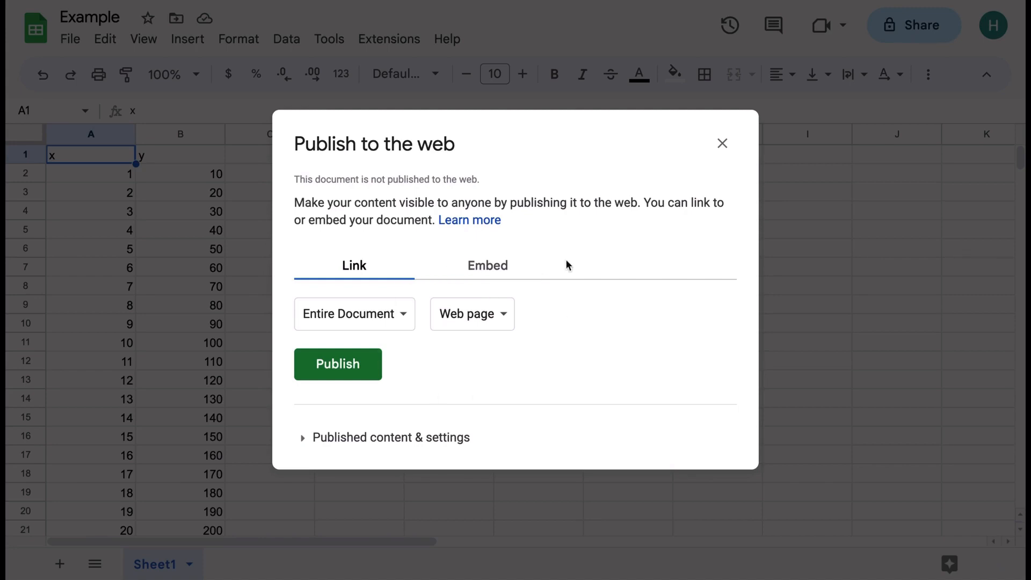
pyautogui.click(359, 366)
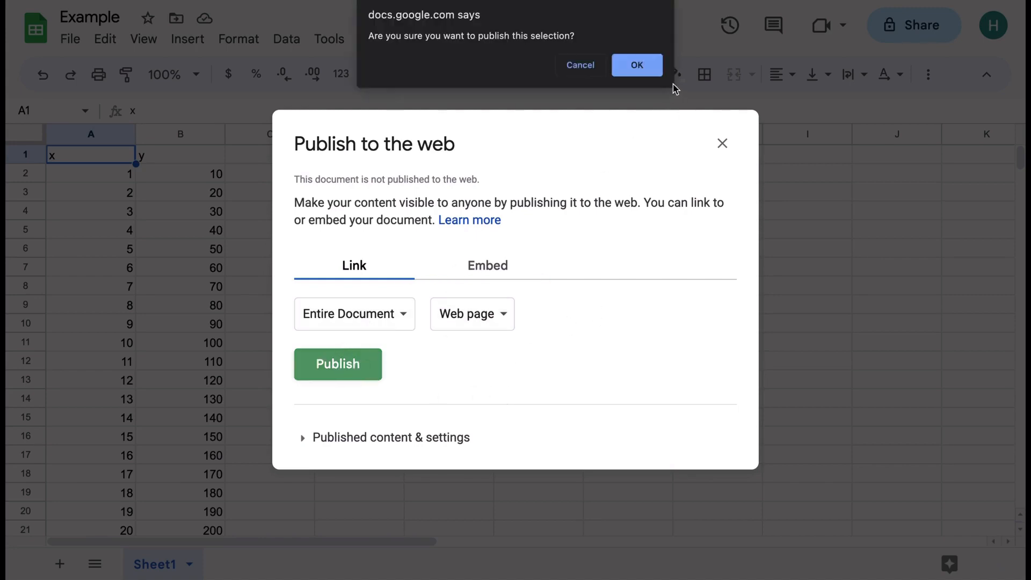
pyautogui.click(644, 66)
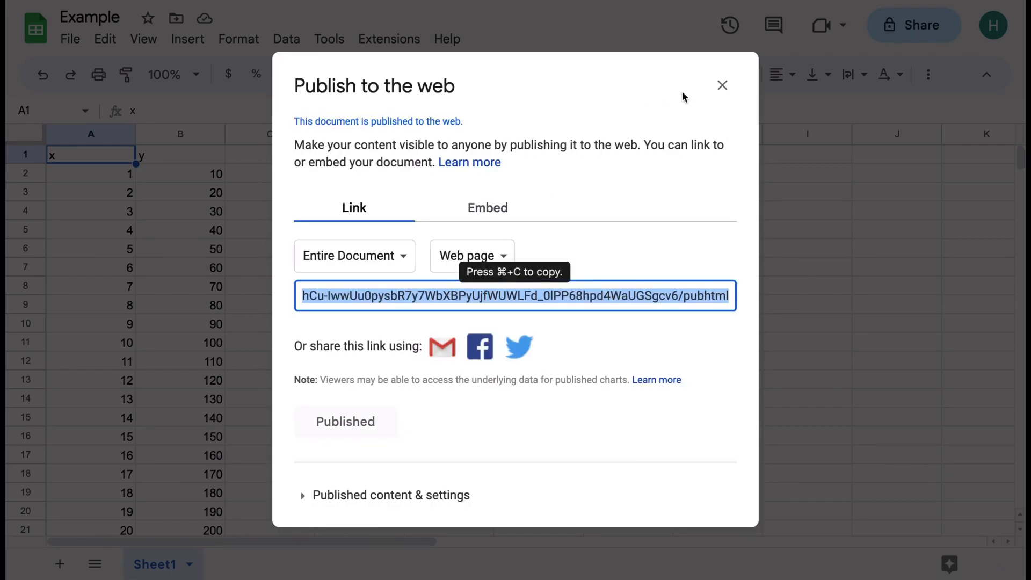
pyautogui.click(722, 85)
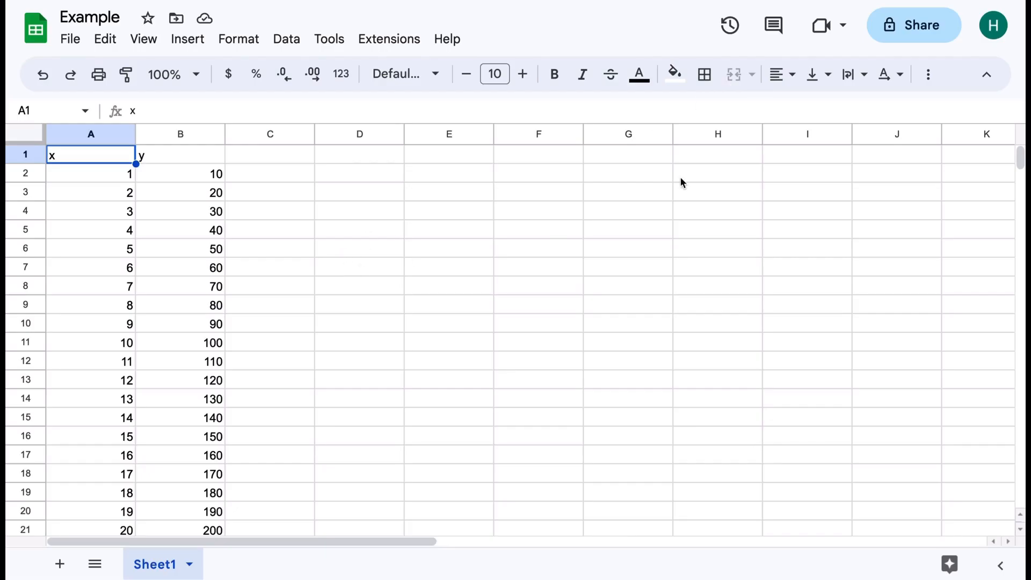
# Step: Set the Example spreadsheet's general access to Anyone with the link and copy its sharing link
pyautogui.click(924, 34)
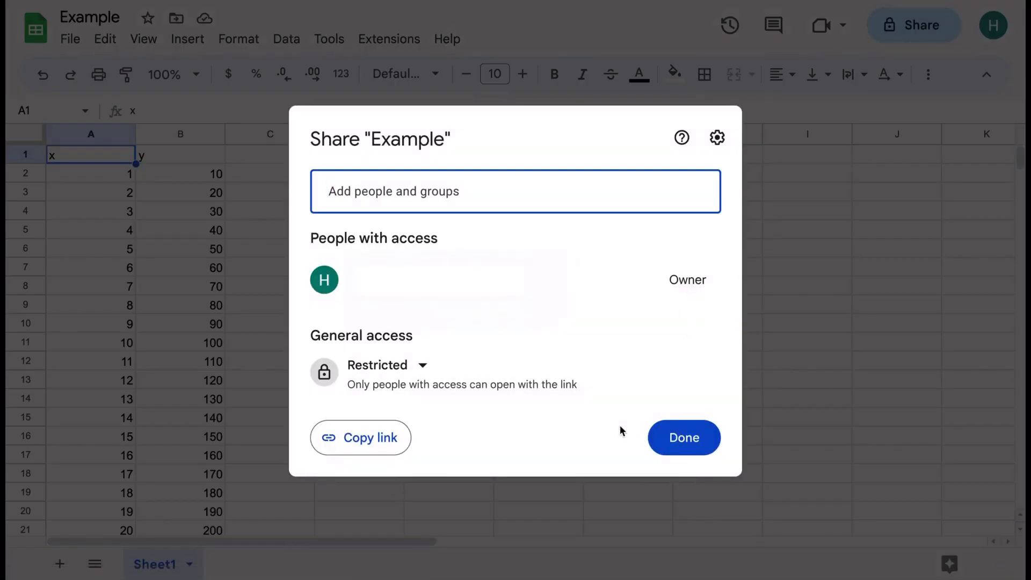
pyautogui.click(427, 380)
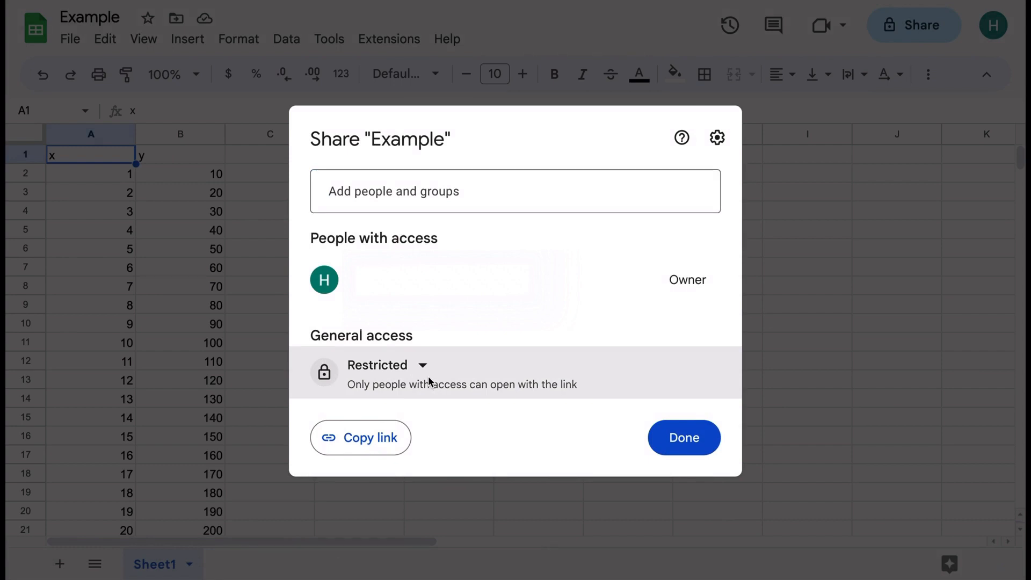
pyautogui.click(423, 365)
pyautogui.click(468, 439)
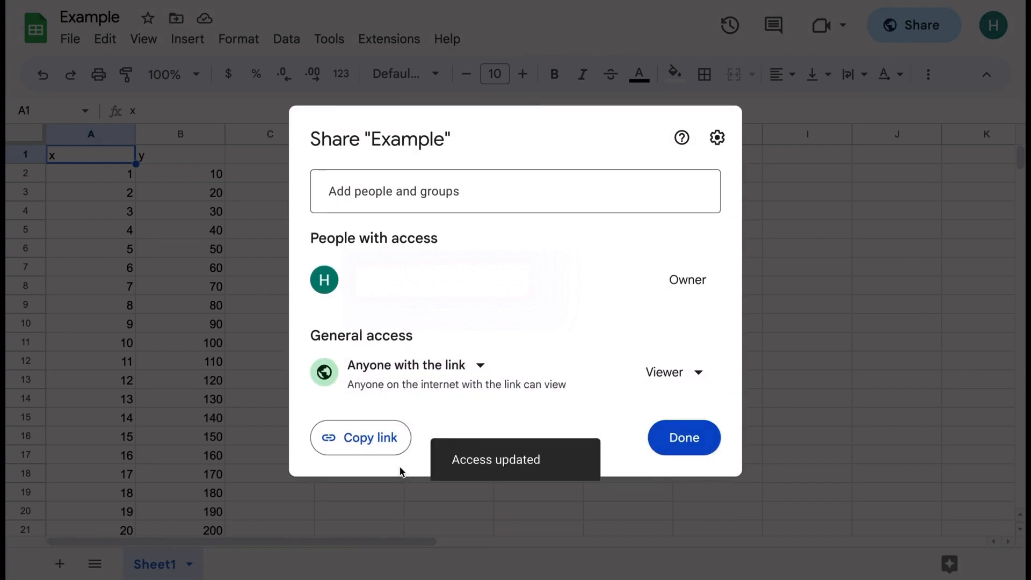
pyautogui.click(394, 435)
pyautogui.click(654, 445)
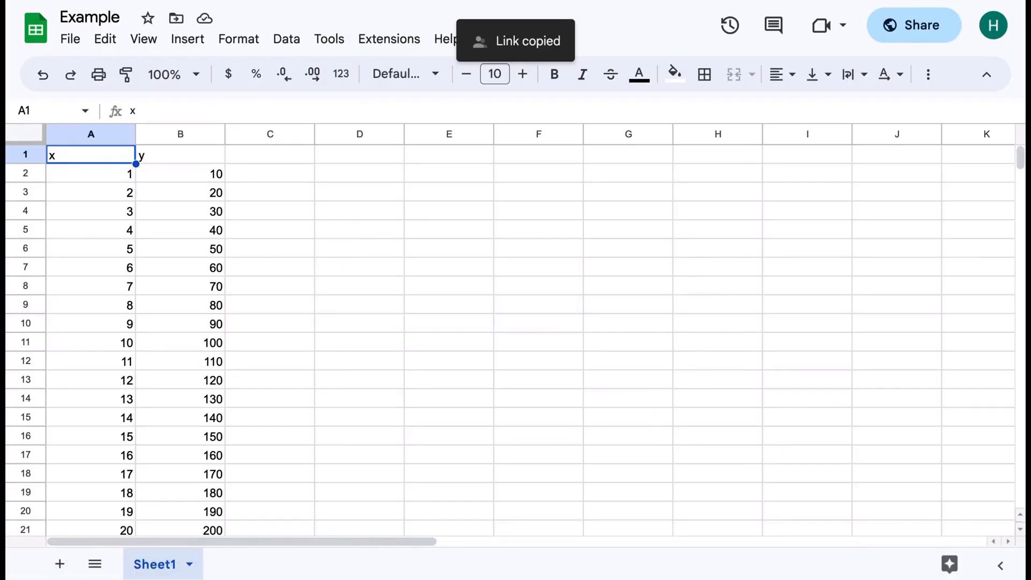
# Step: In Highcharts Sonification Studio, link the spreadsheet using the copied sheet URL and enable automatic background data refresh
pyautogui.hotkey('ctrl', 'shift', 'Tab')
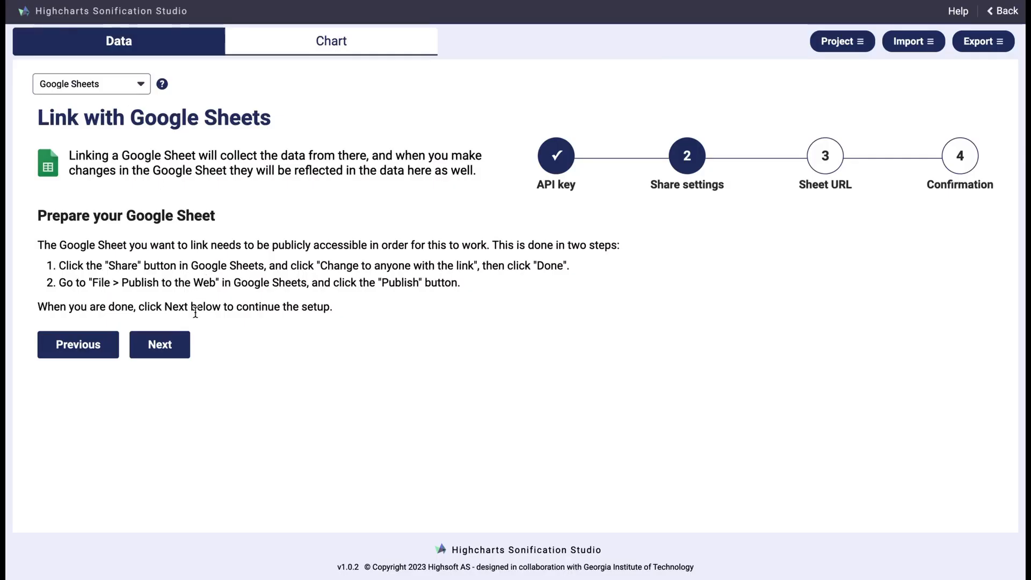
pyautogui.click(176, 347)
pyautogui.click(263, 300)
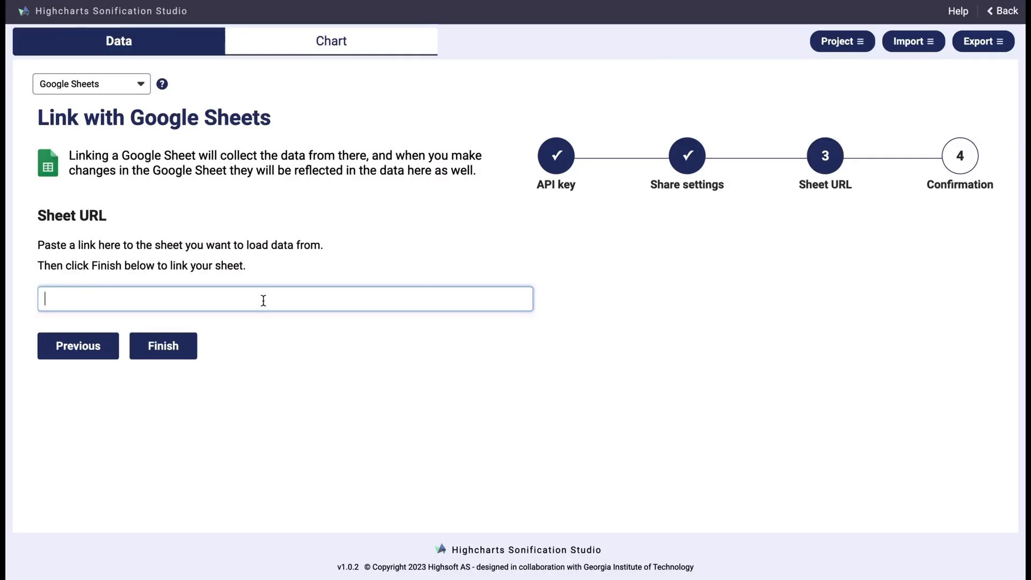
pyautogui.hotkey('ctrl', 'v')
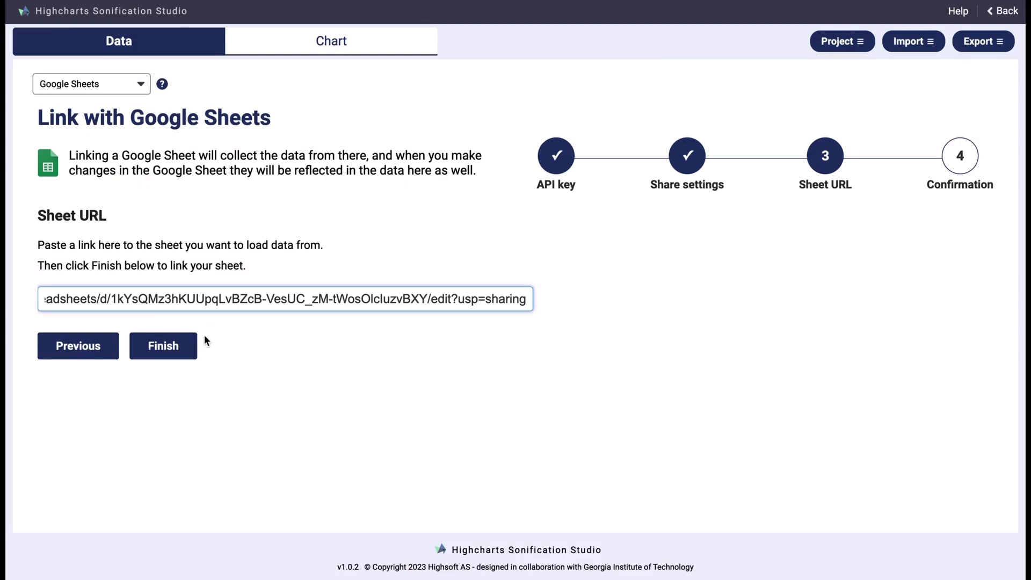
pyautogui.click(179, 347)
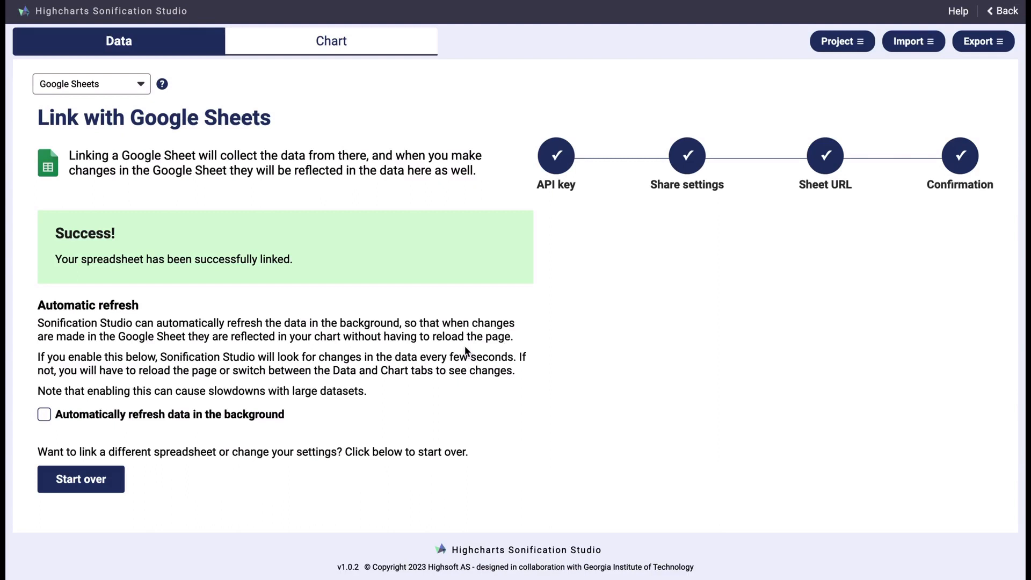
pyautogui.click(44, 415)
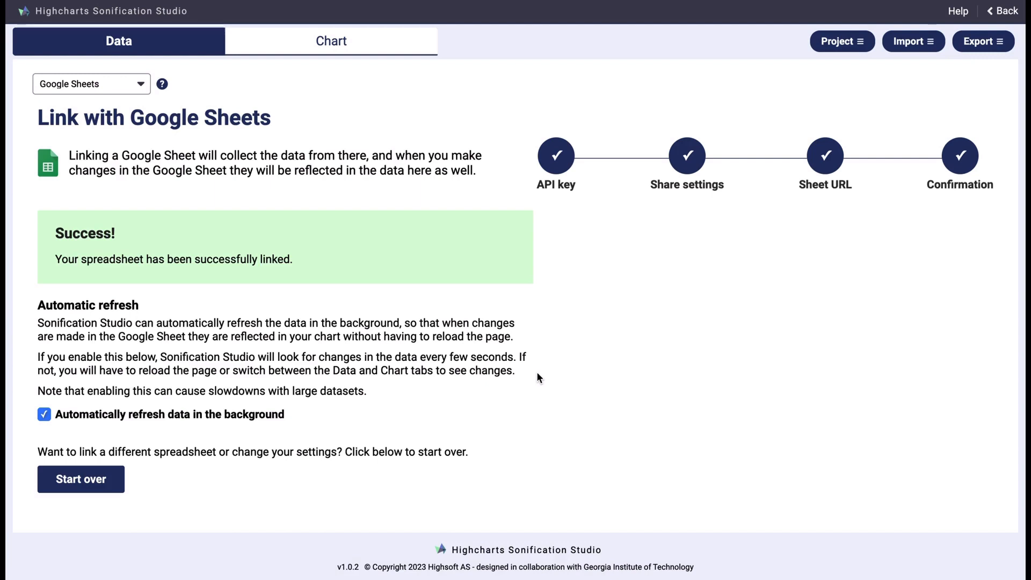
# Step: Leave the app for the Sonification Studio home page and look through it down to the Feedback section
pyautogui.click(1008, 16)
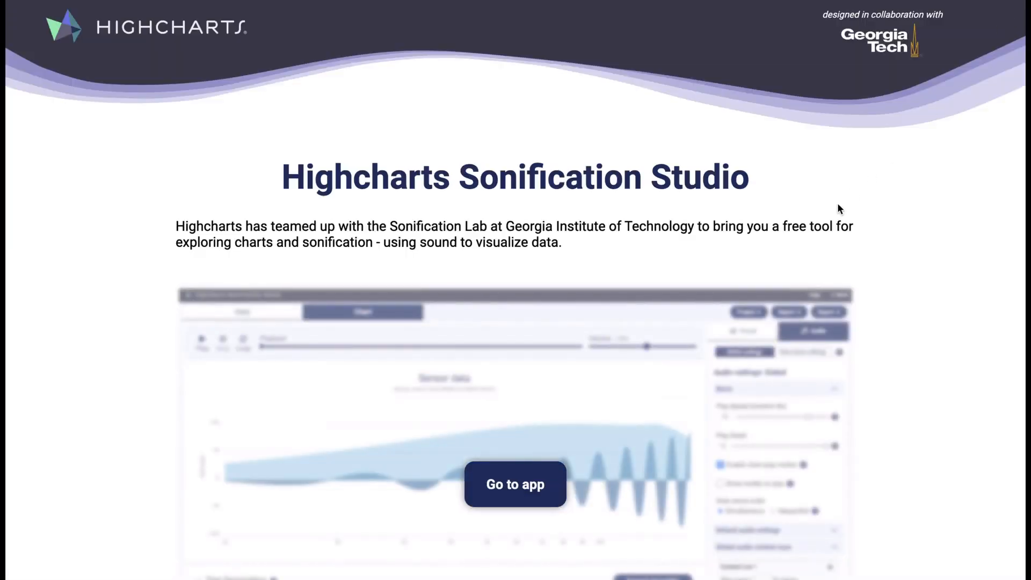
pyautogui.scroll(-15, 753, 275)
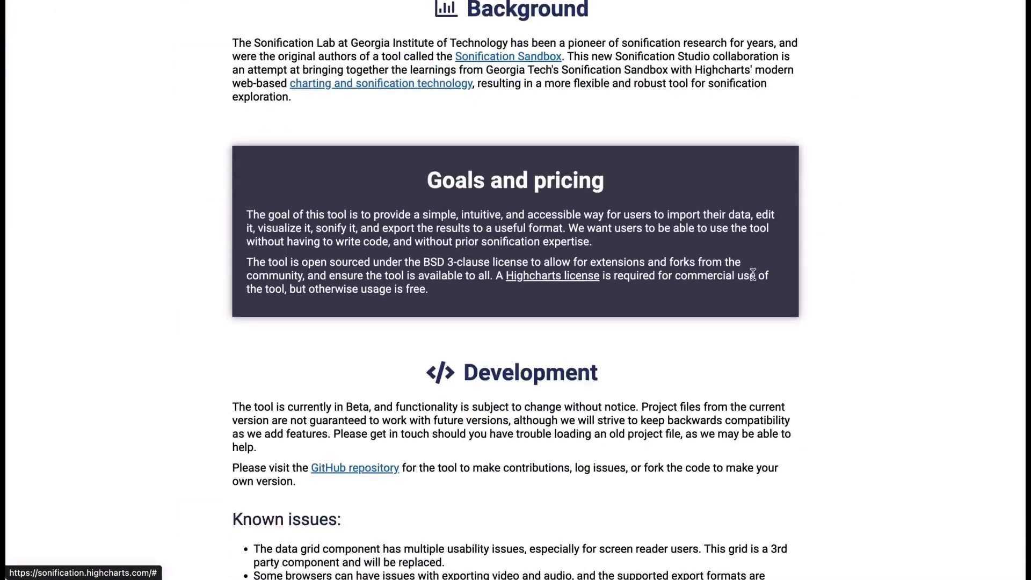
pyautogui.scroll(-7, 754, 276)
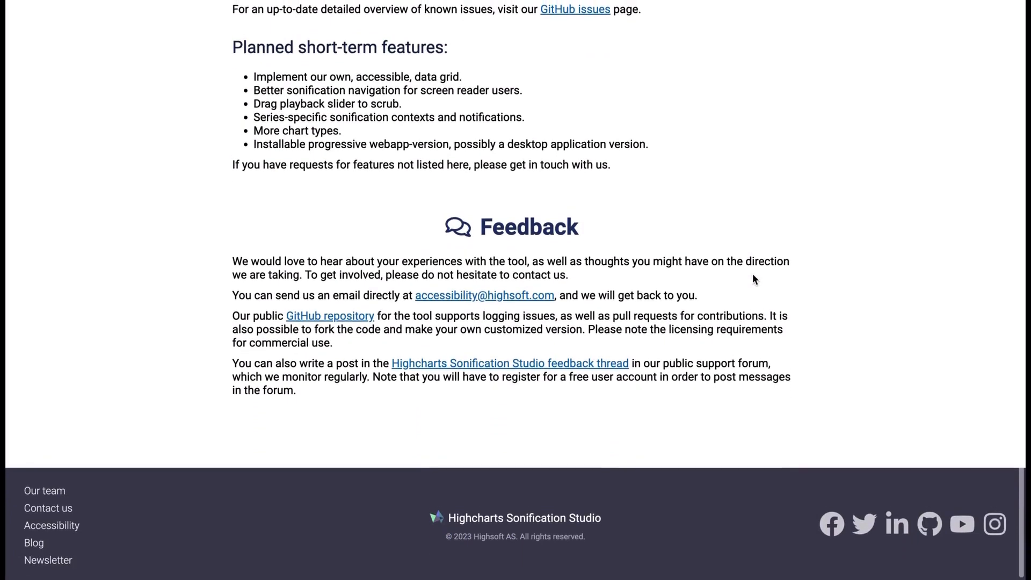